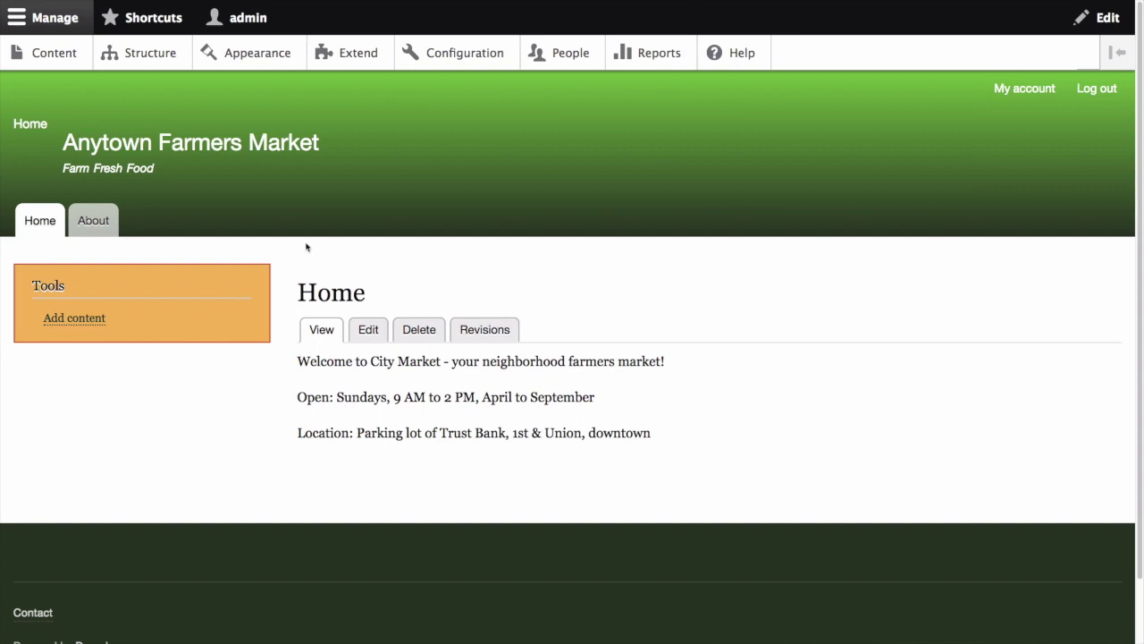
Open the field management page of the Vendor content type.
click(145, 57)
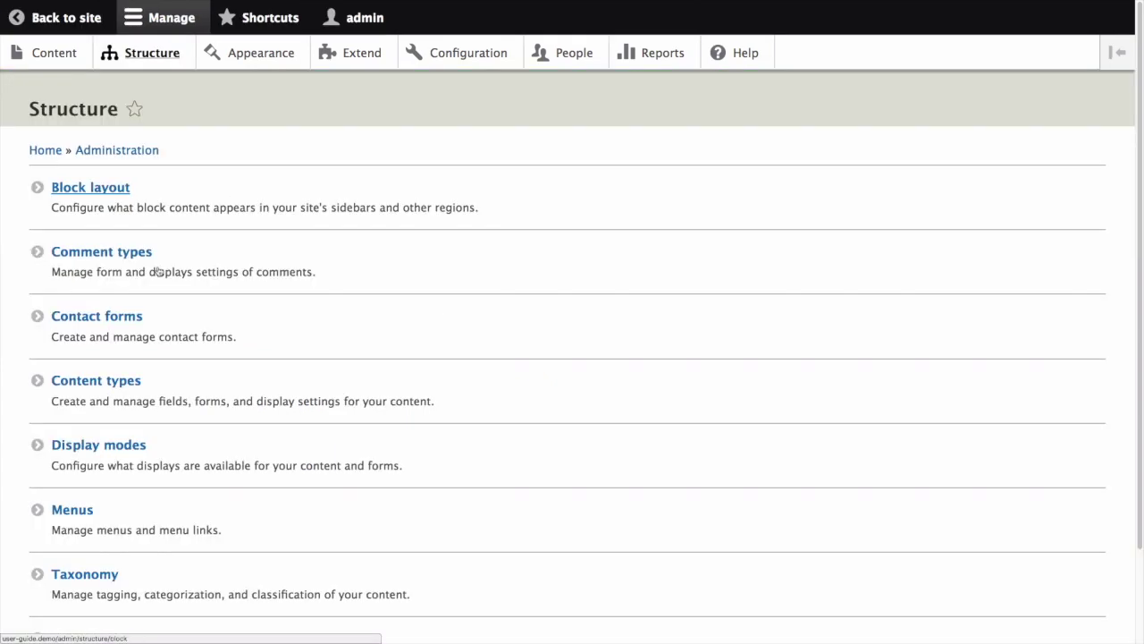
click(86, 383)
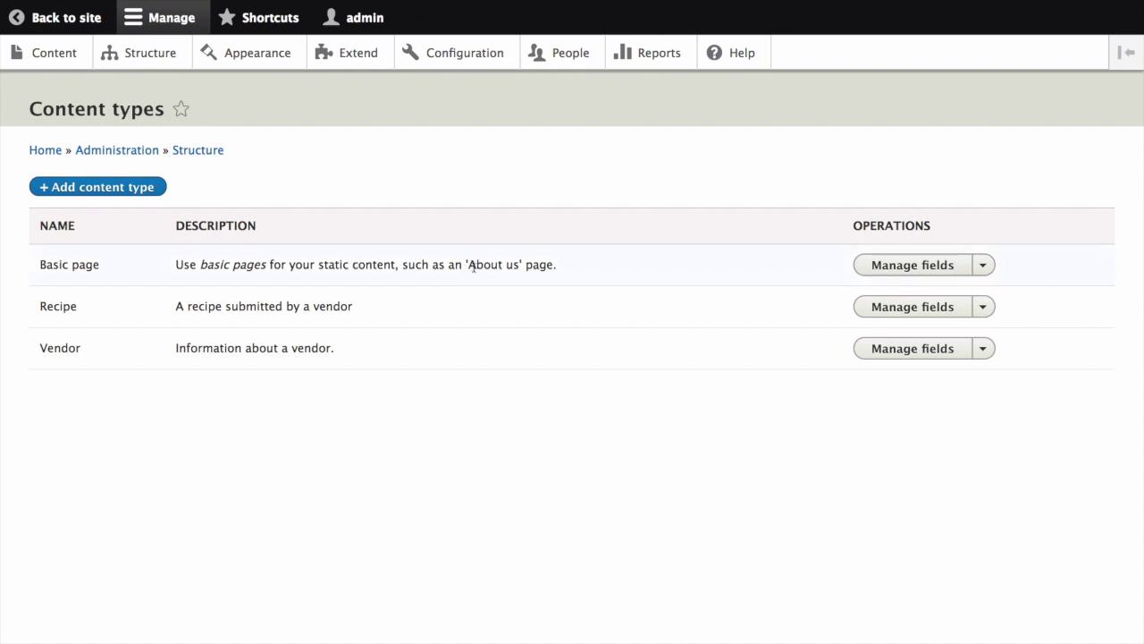
click(913, 350)
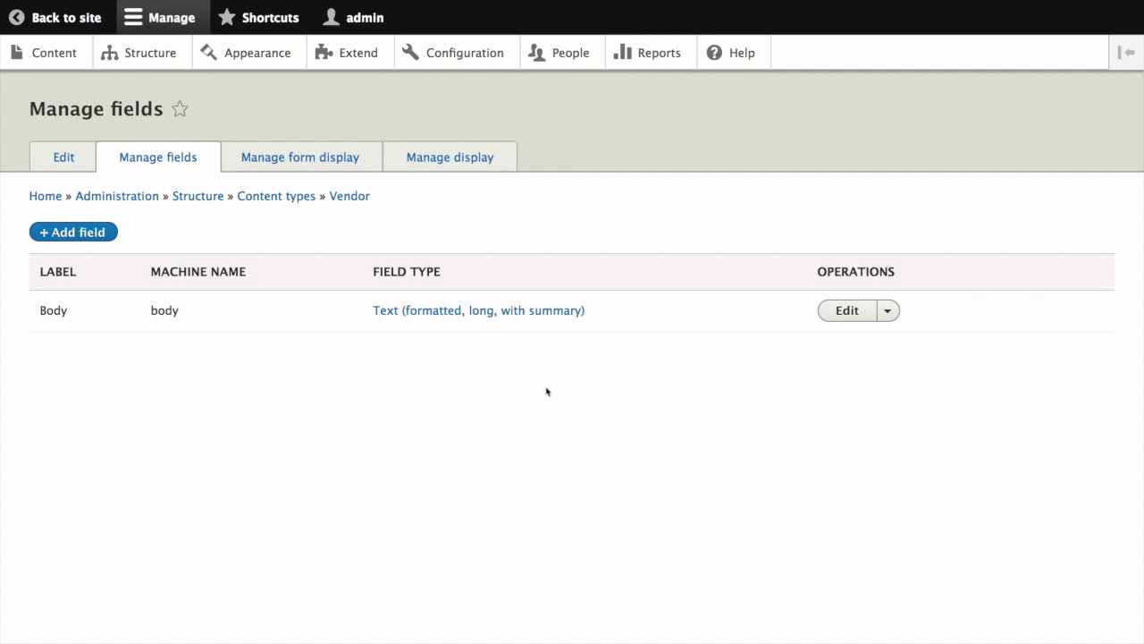
Add a Link field labelled "Vendor URL" to the Vendor content type and save its field settings with one allowed value.
click(79, 233)
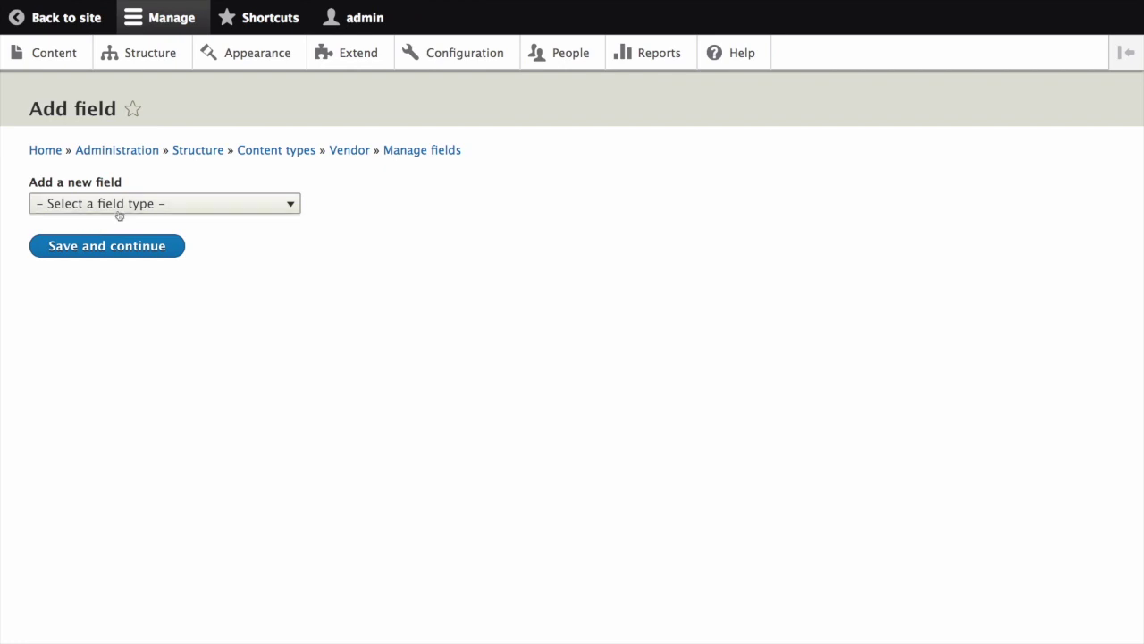
click(185, 207)
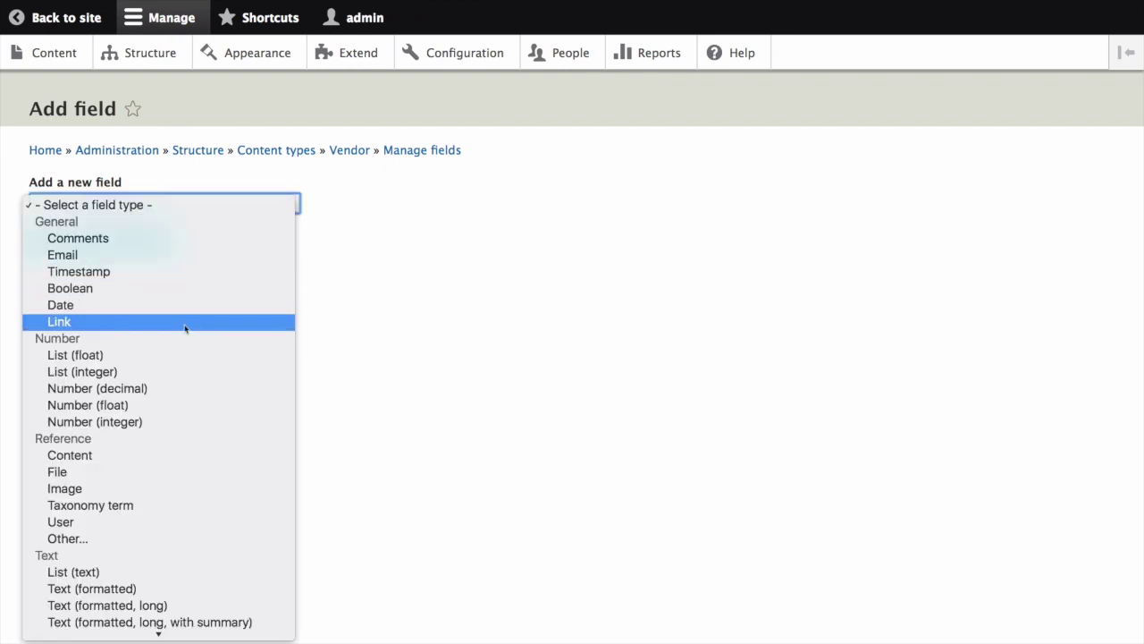
click(184, 324)
click(65, 259)
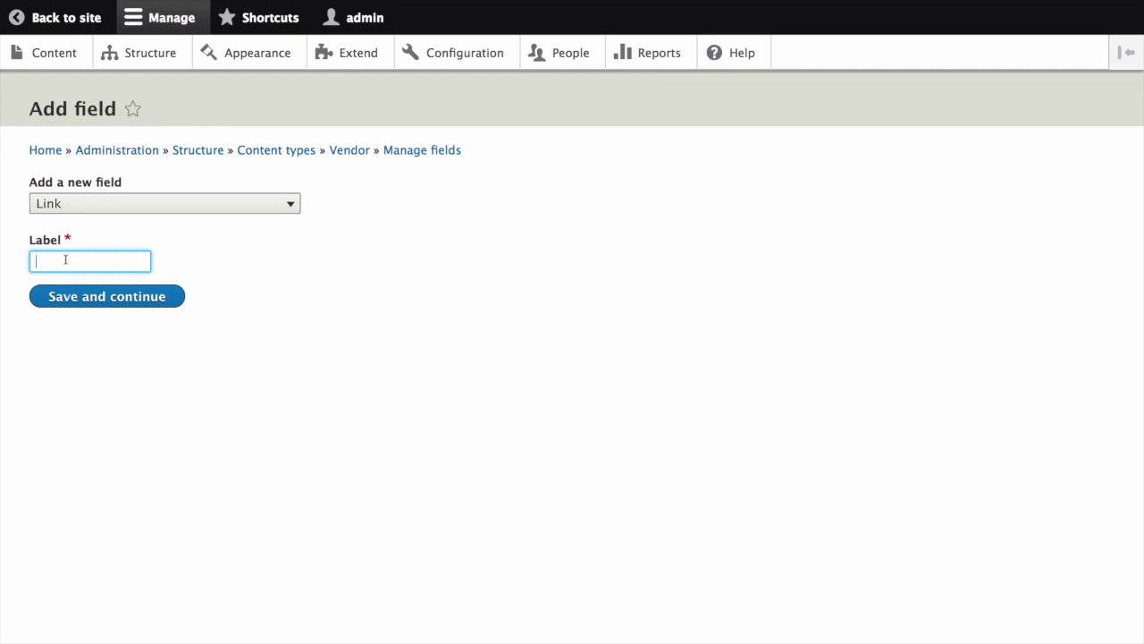
text(Vendor URL)
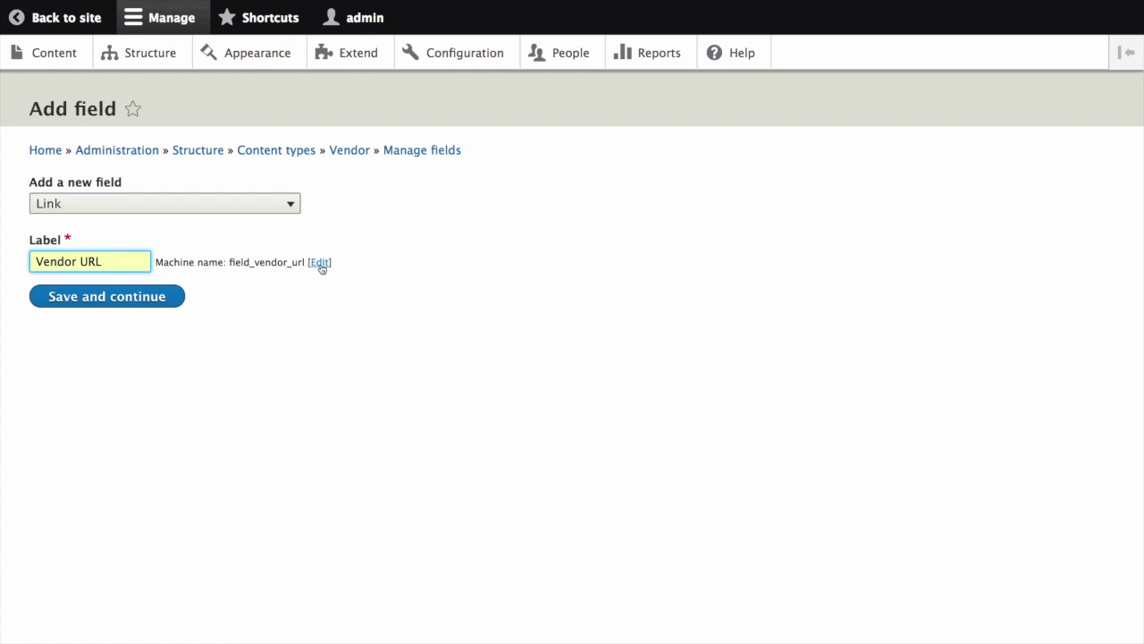
click(76, 304)
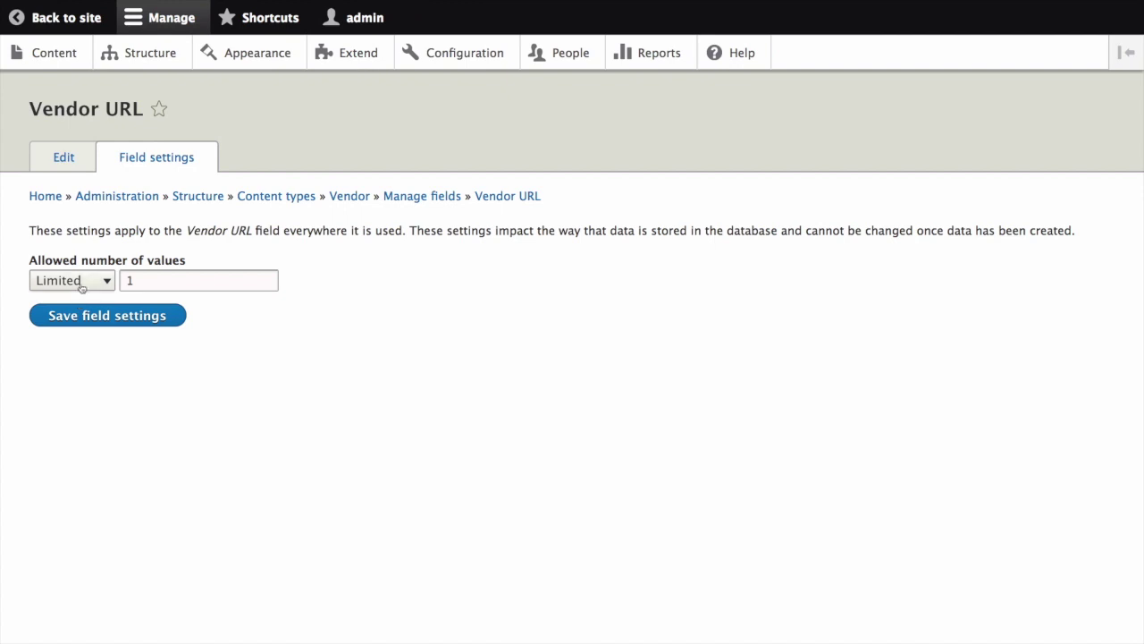
click(158, 280)
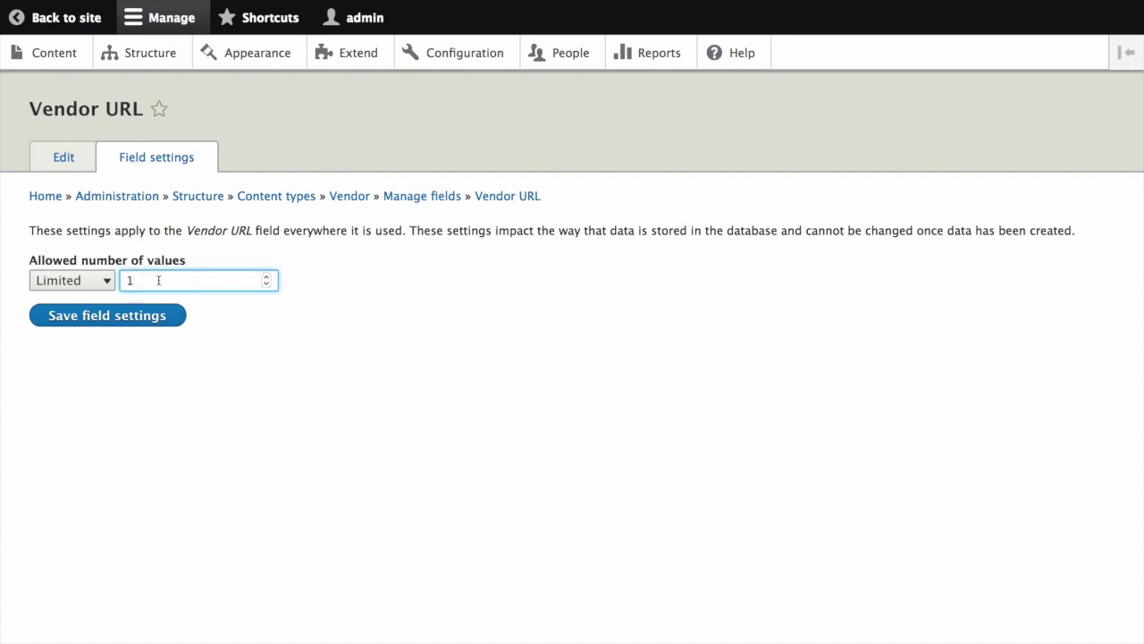
click(97, 315)
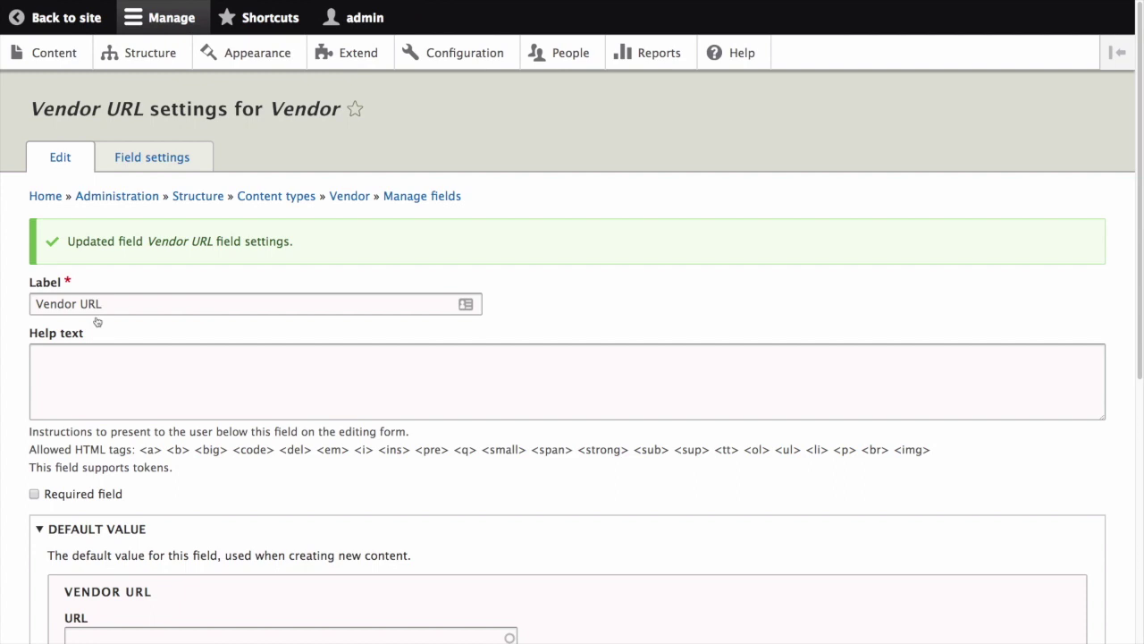
Restrict the Vendor URL field to external links only, disable its link text, and save the settings.
scroll(271, 231, down, 3)
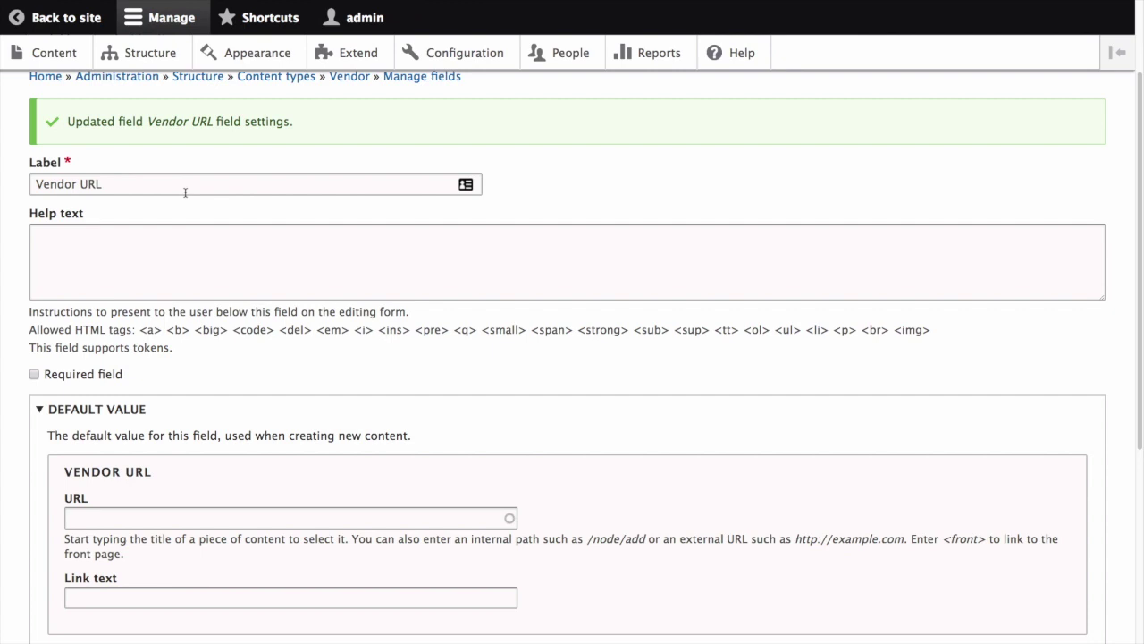
click(148, 254)
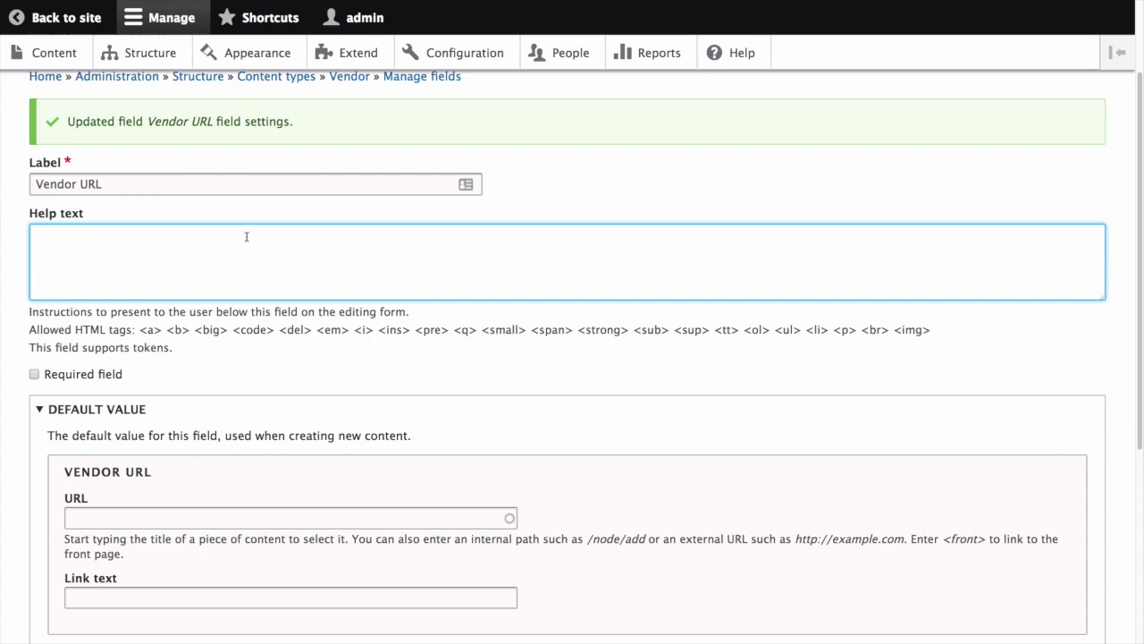
scroll(109, 275, down, 3)
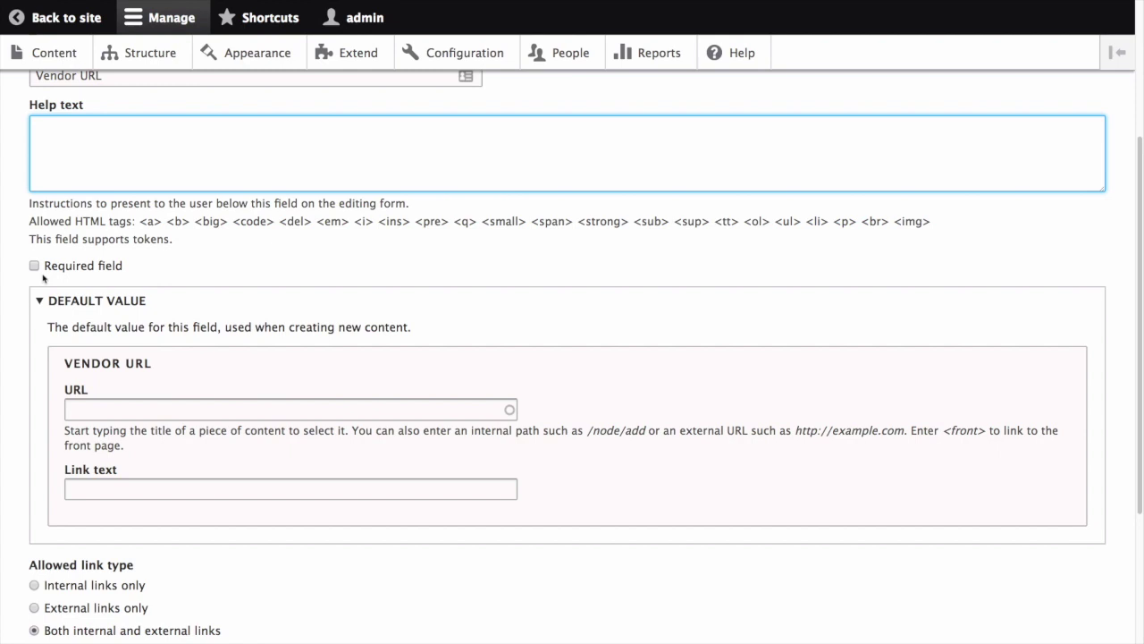
scroll(45, 304, down, 2)
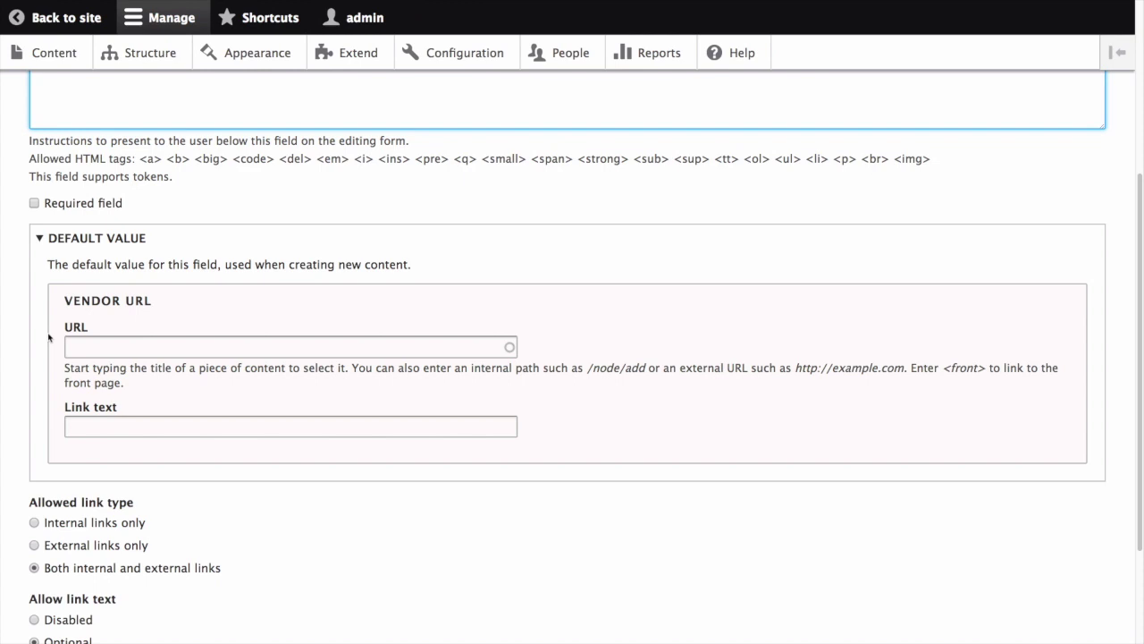
scroll(48, 337, down, 4)
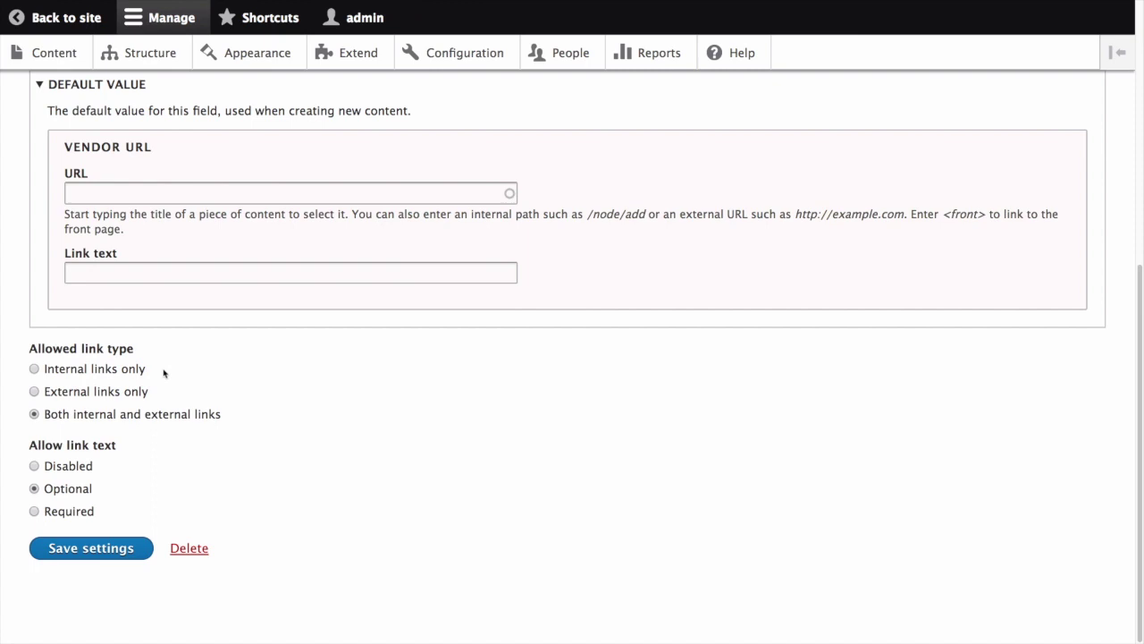
click(34, 394)
click(34, 467)
click(83, 548)
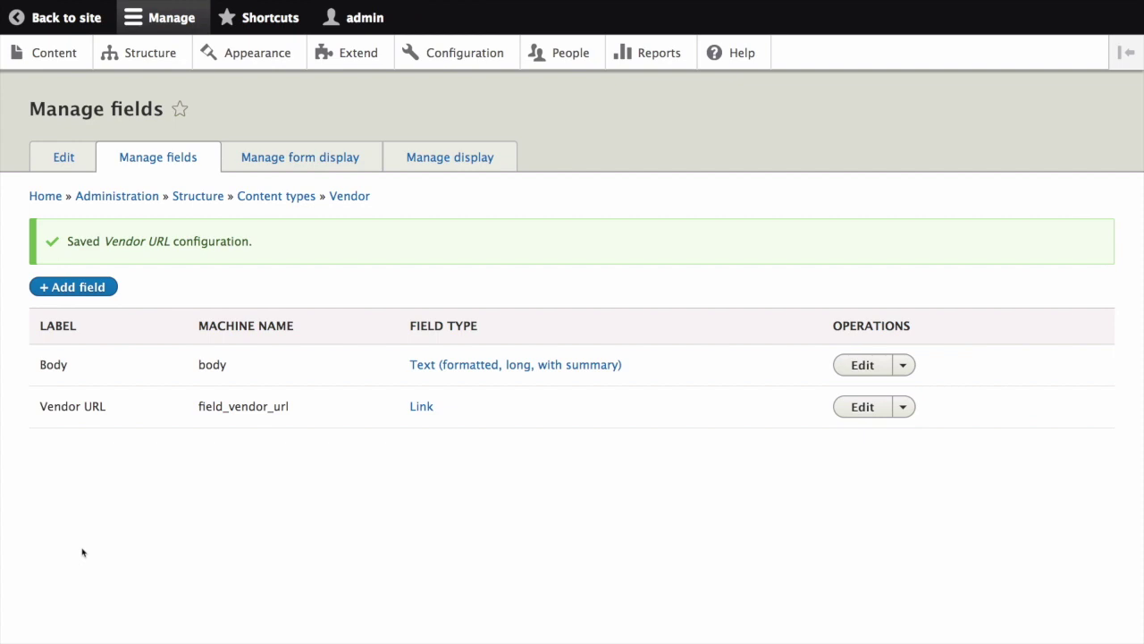
Add an Image field labelled "Main image" to the Vendor content type and save its field settings with one allowed value.
click(79, 288)
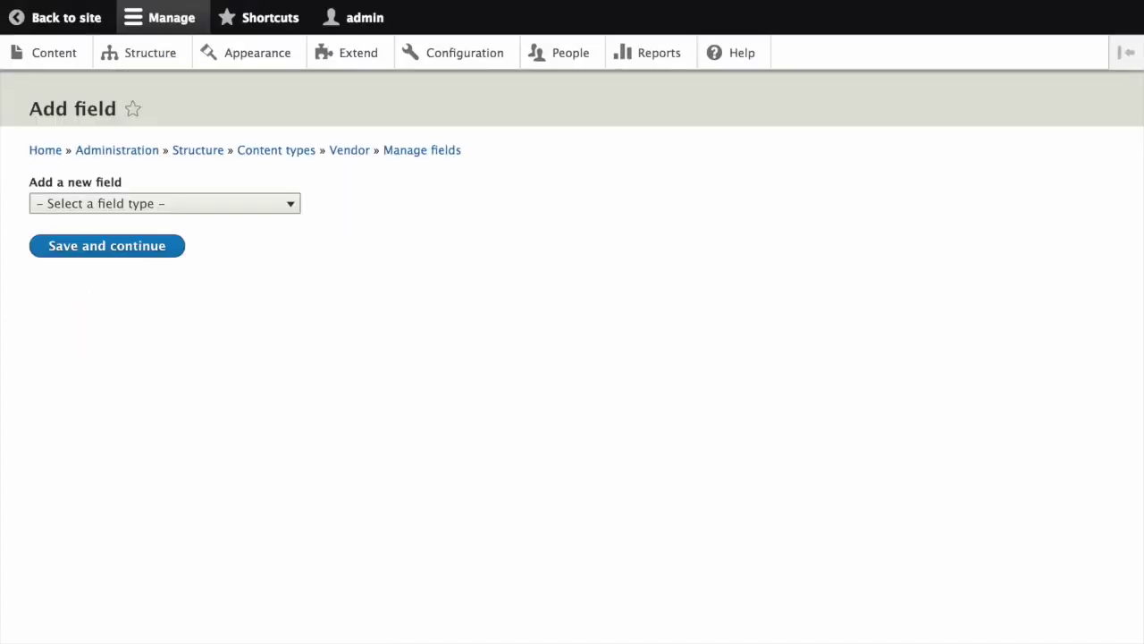
click(205, 210)
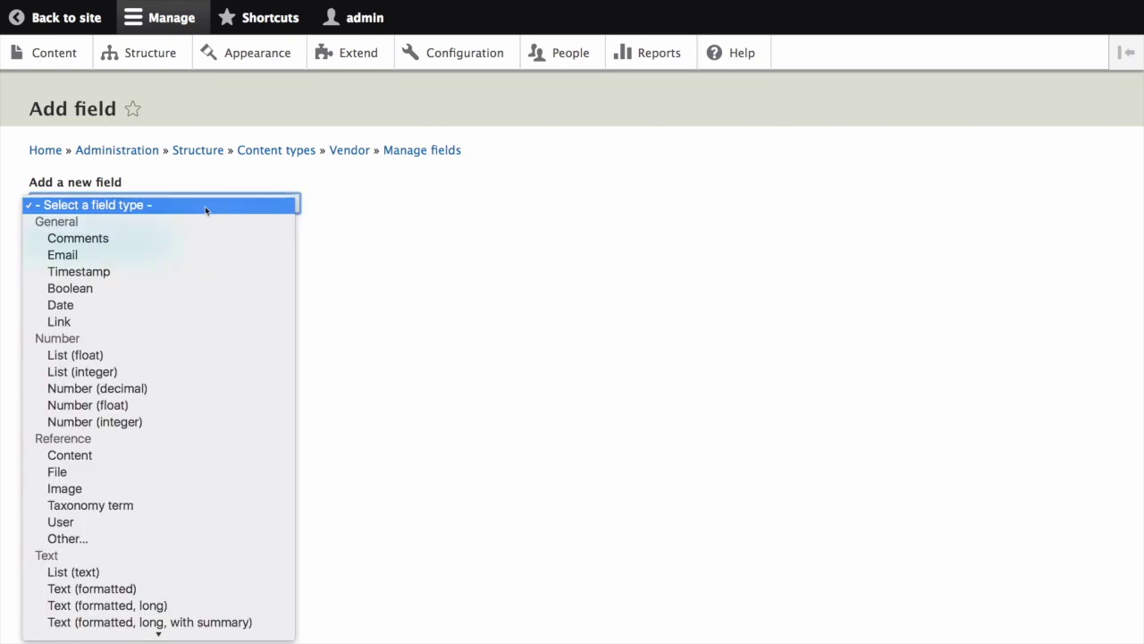
click(149, 486)
click(83, 262)
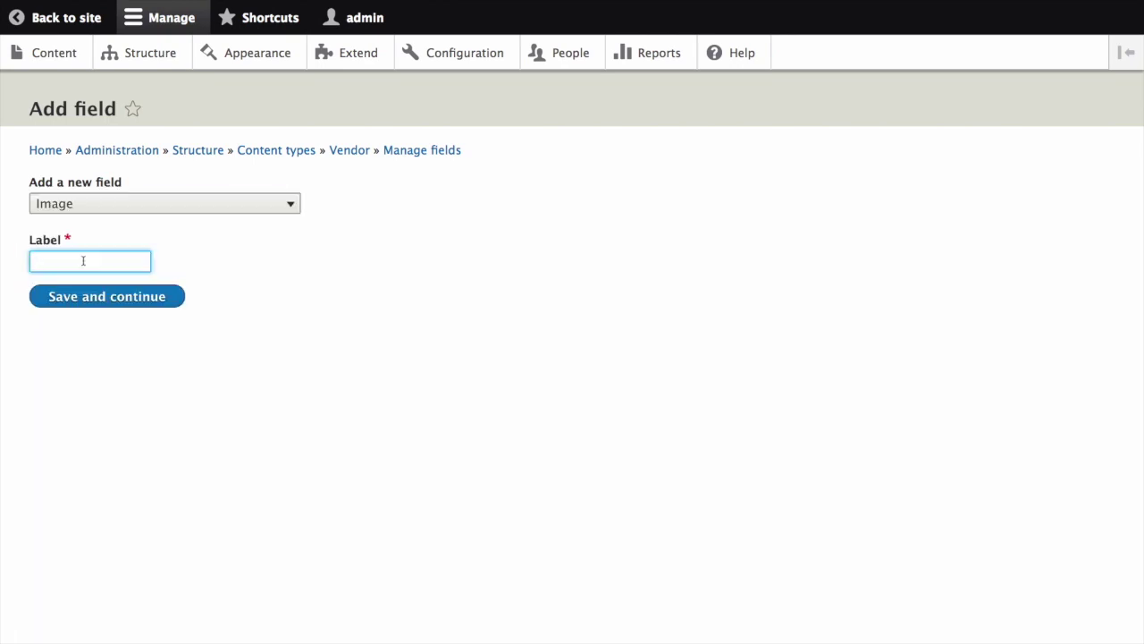
text(Main image)
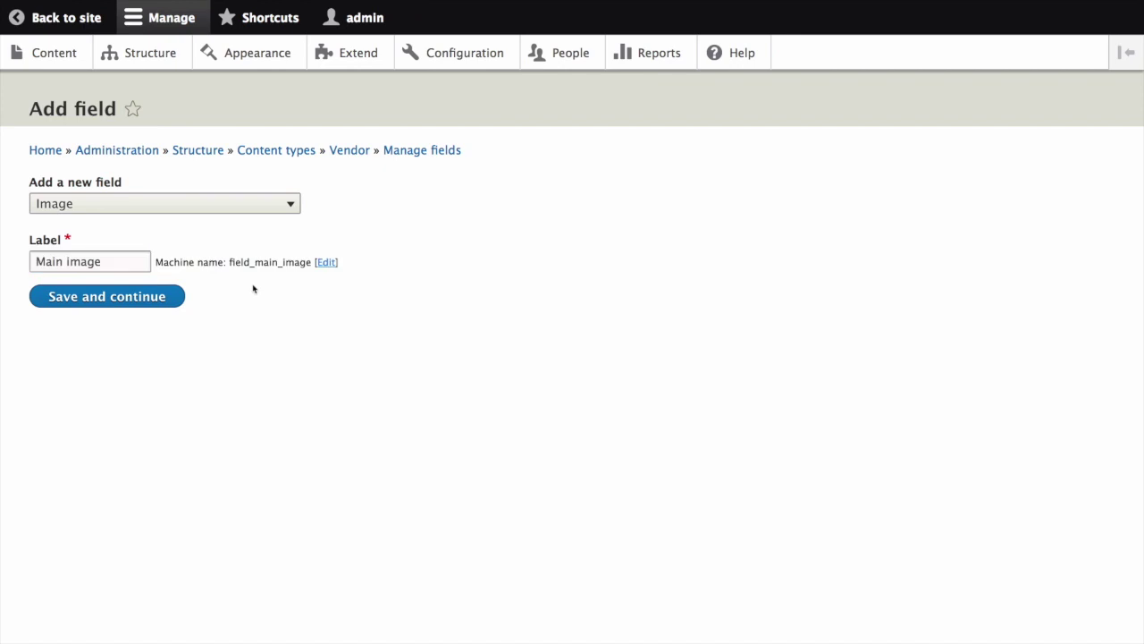
click(113, 297)
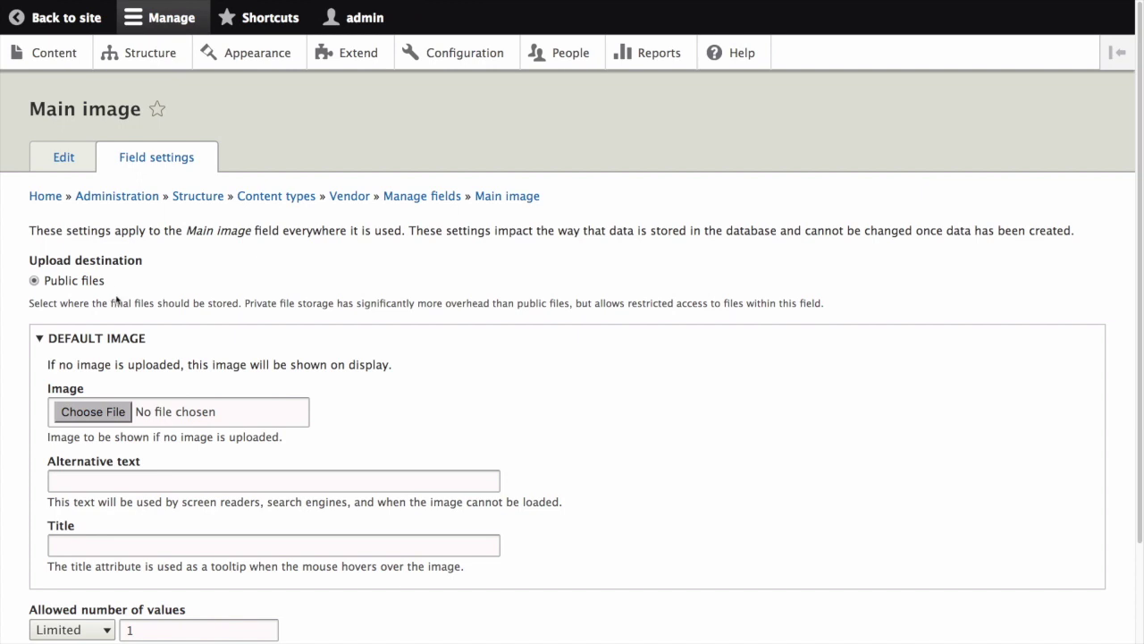
scroll(250, 383, down, 3)
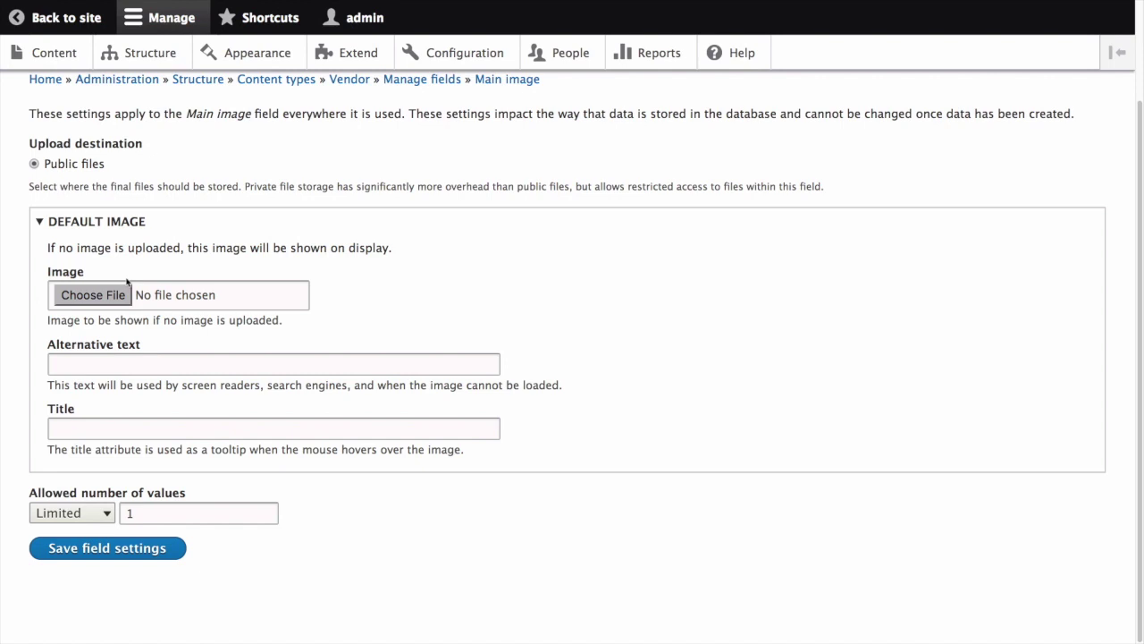
click(104, 548)
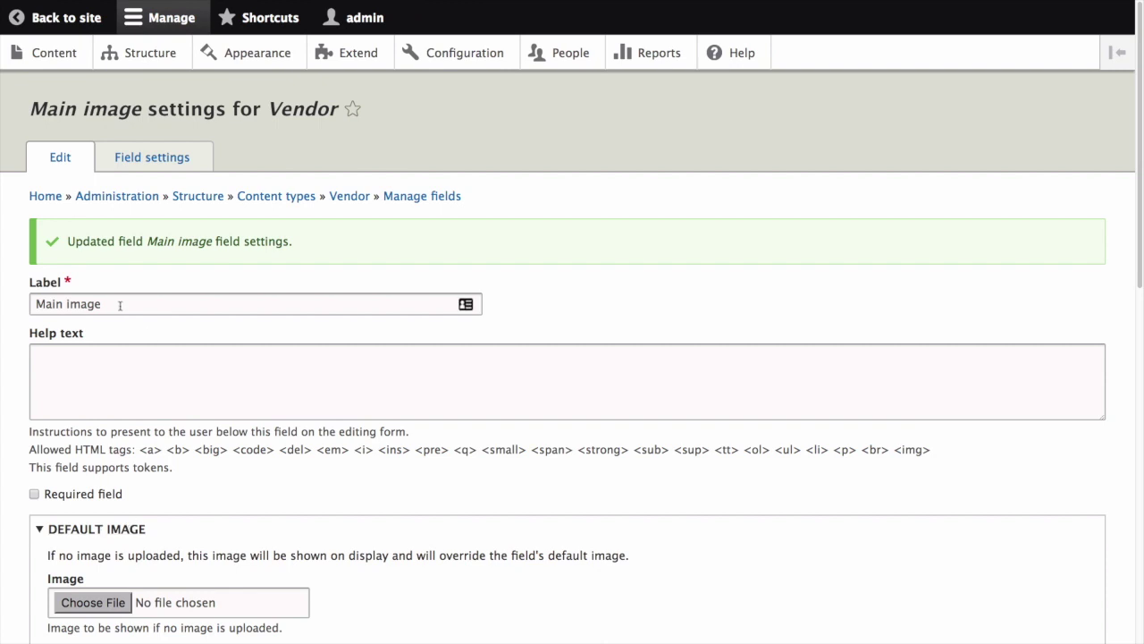
Make the Main image field required.
click(101, 384)
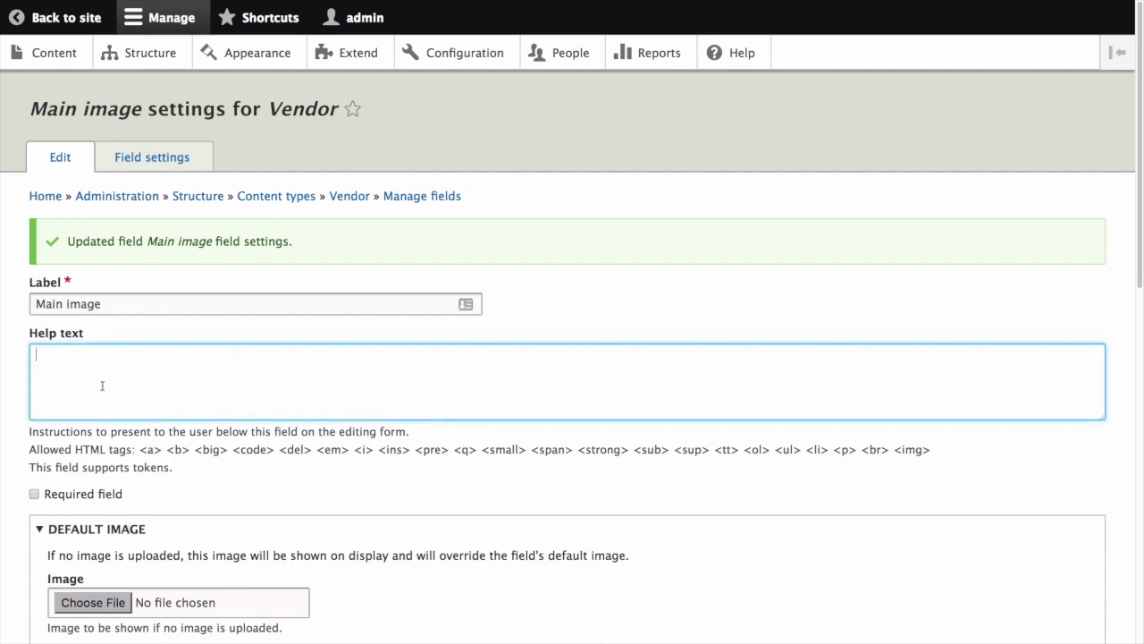
scroll(126, 405, down, 2)
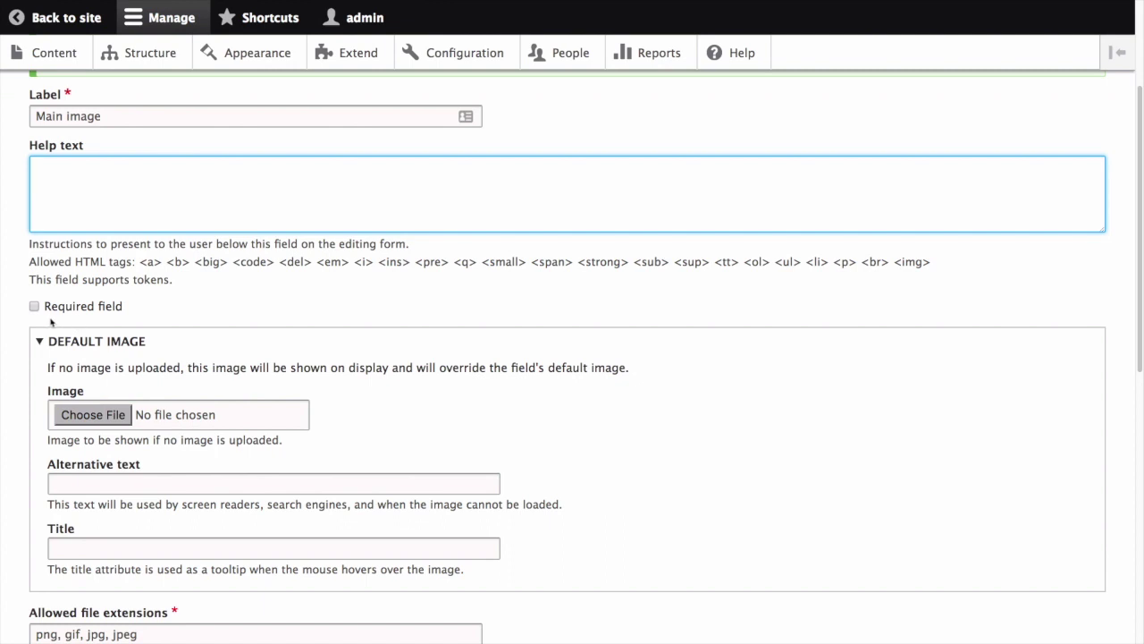
click(34, 306)
Set the Main image field's file directory to "vendors".
scroll(121, 215, down, 2)
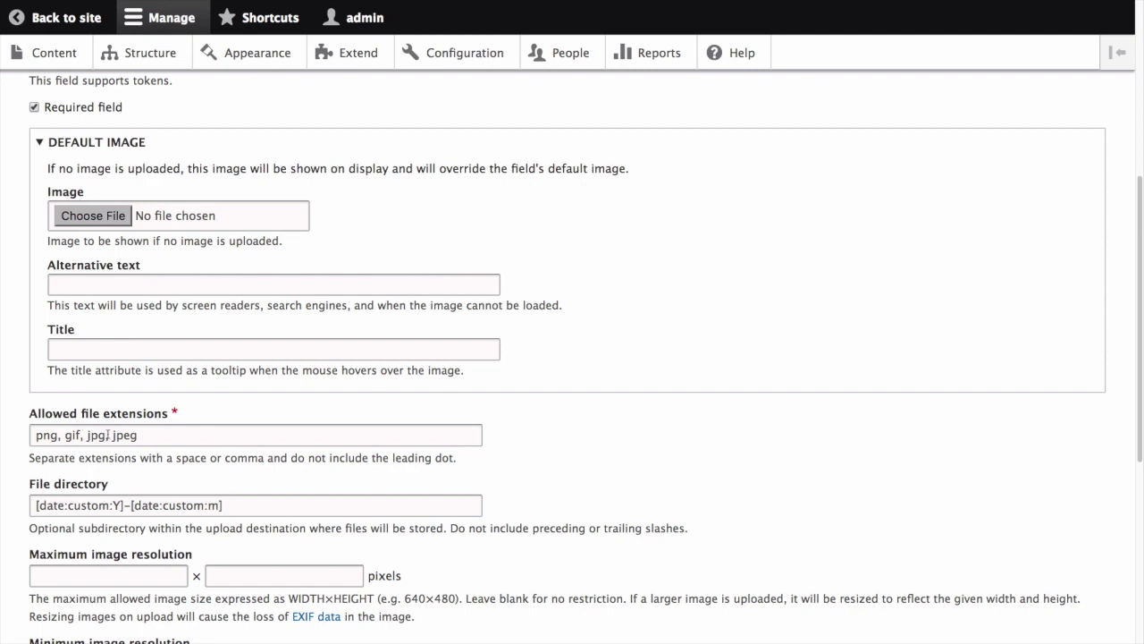
scroll(107, 436, down, 1)
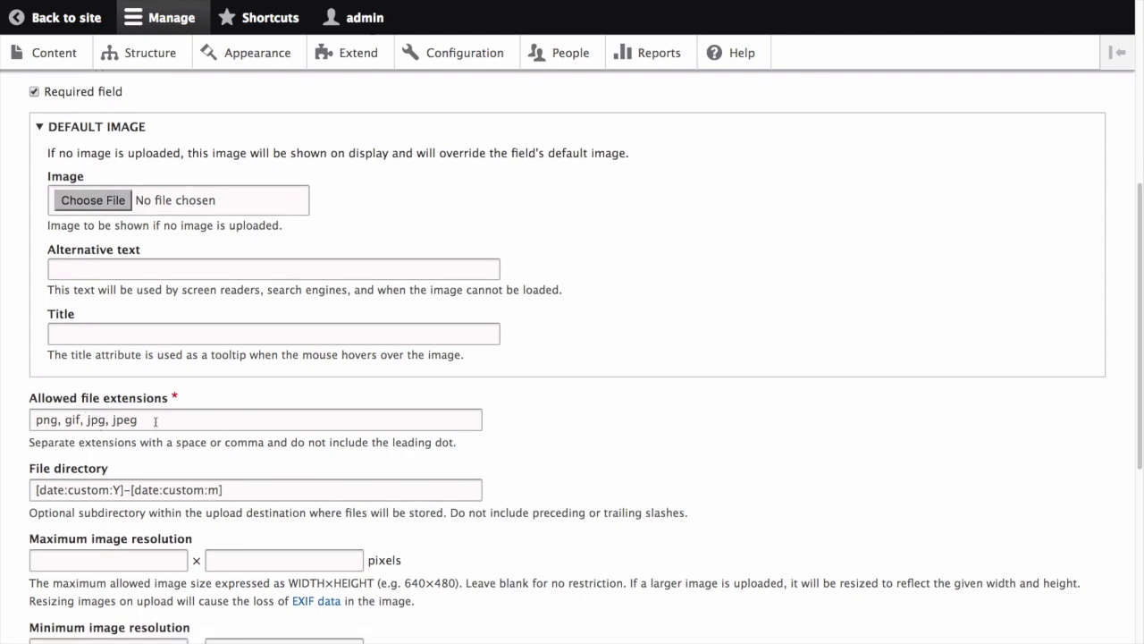
click(170, 420)
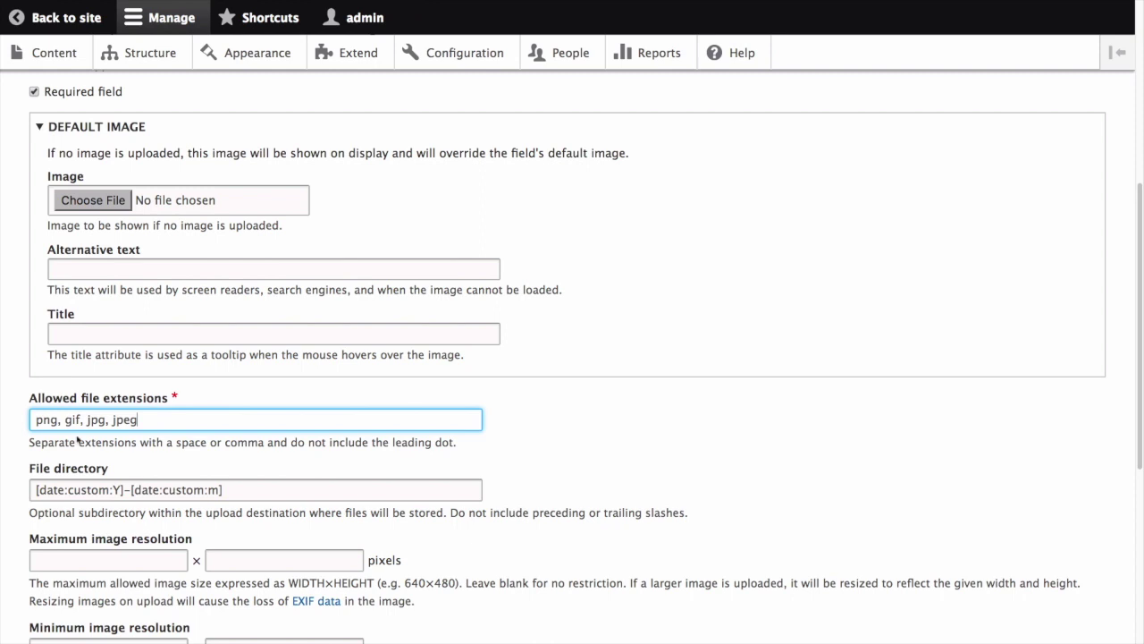
scroll(79, 441, down, 5)
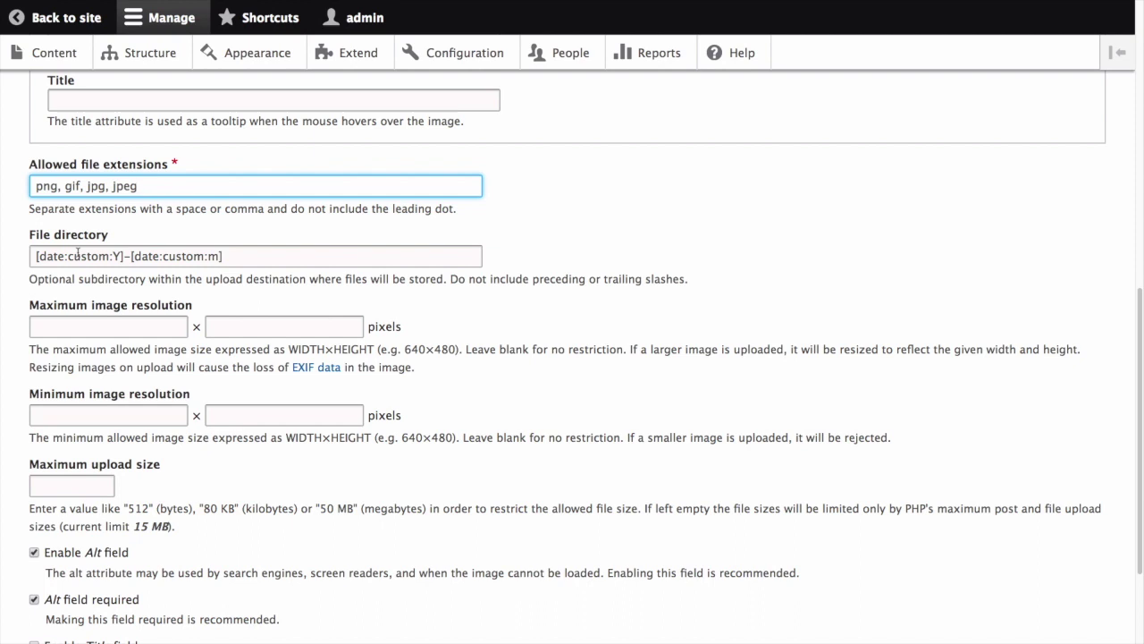
click(242, 256)
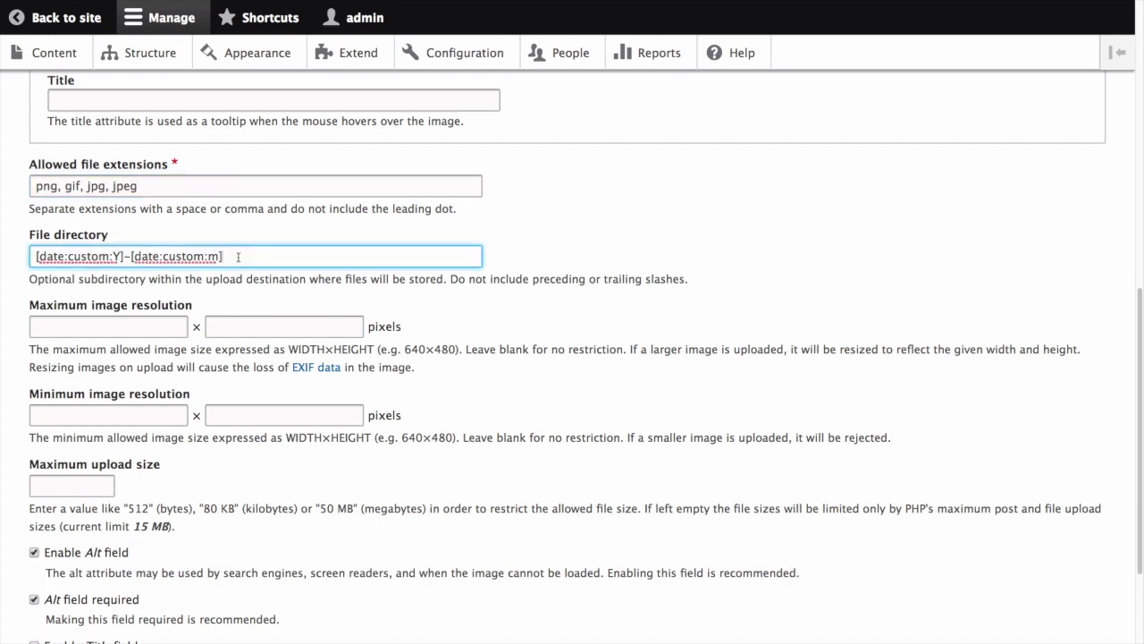
drag(225, 256, 41, 255)
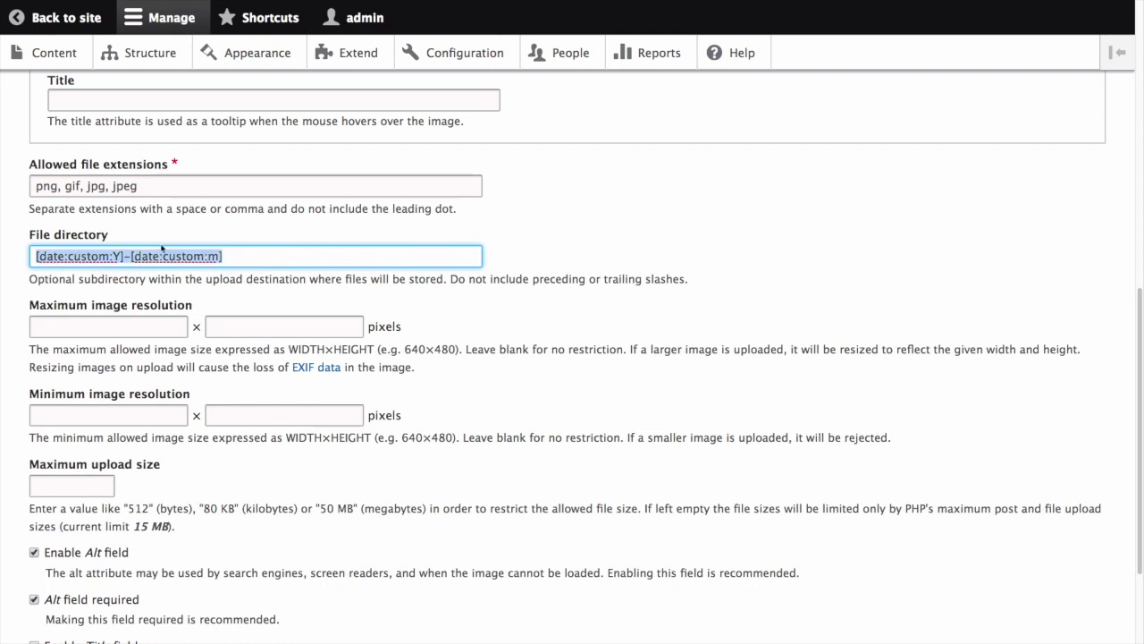
text(vendors)
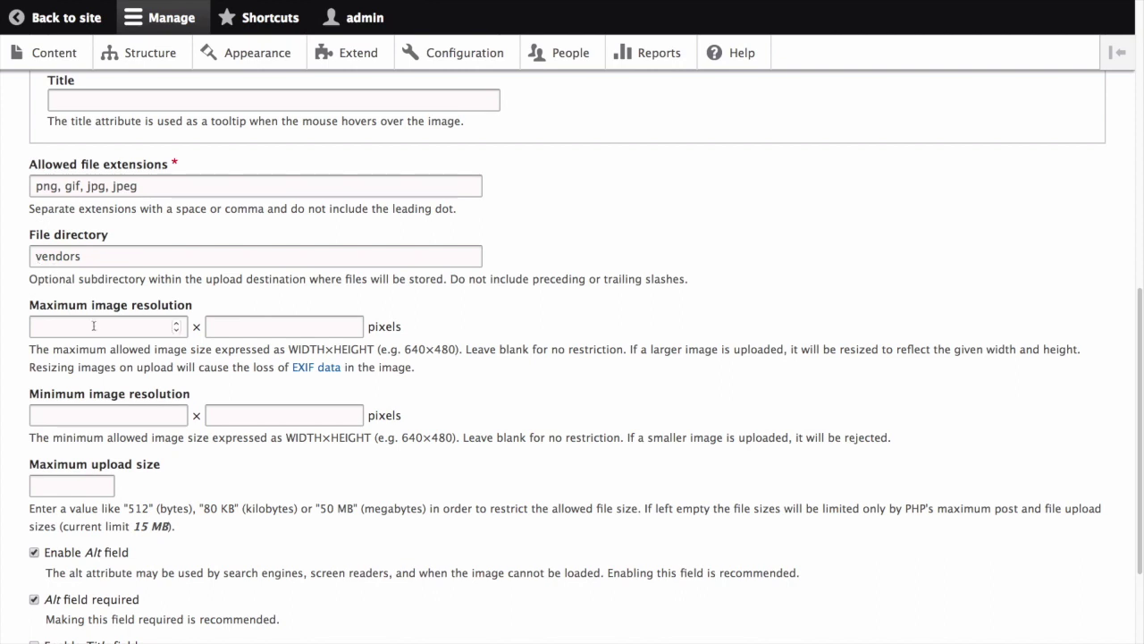
Set the Main image field's minimum image resolution to 600 × 600 pixels and its maximum upload size to 5 MB.
click(90, 414)
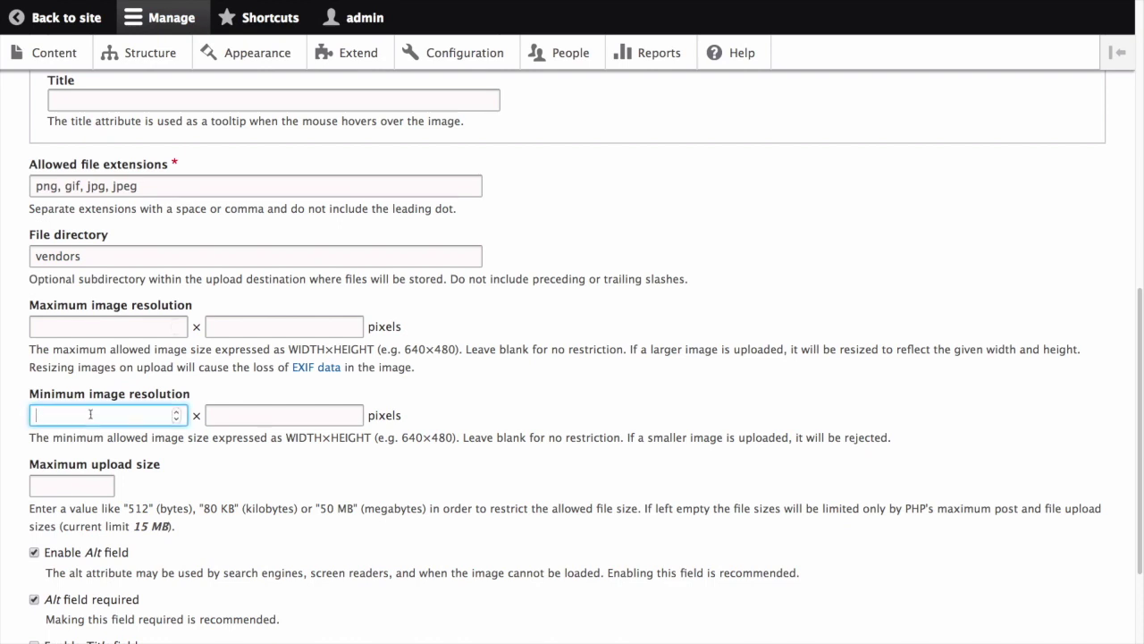
text(600)
key(Tab)
text(600)
click(72, 487)
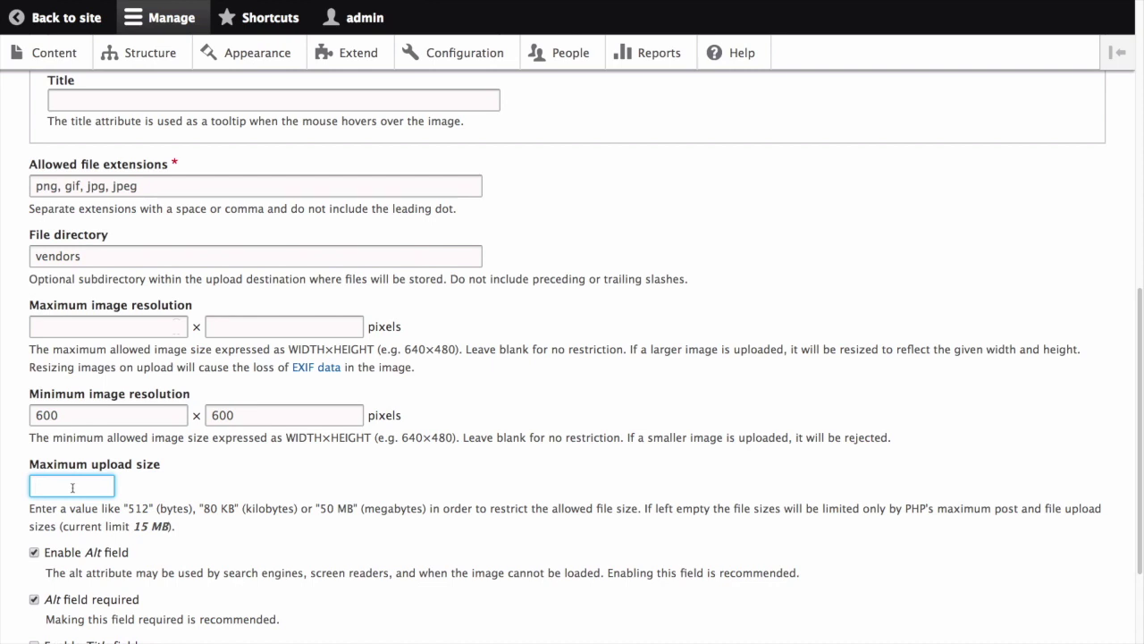
text(5 MB)
click(168, 505)
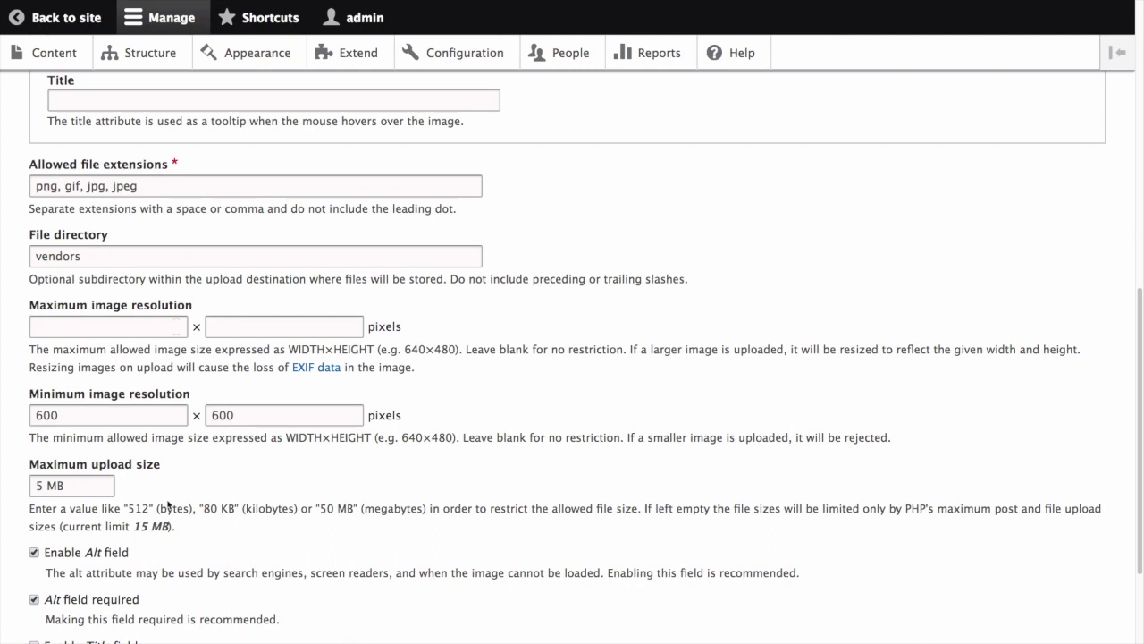
Save the Main image field's settings for the Vendor content type.
scroll(168, 505, down, 4)
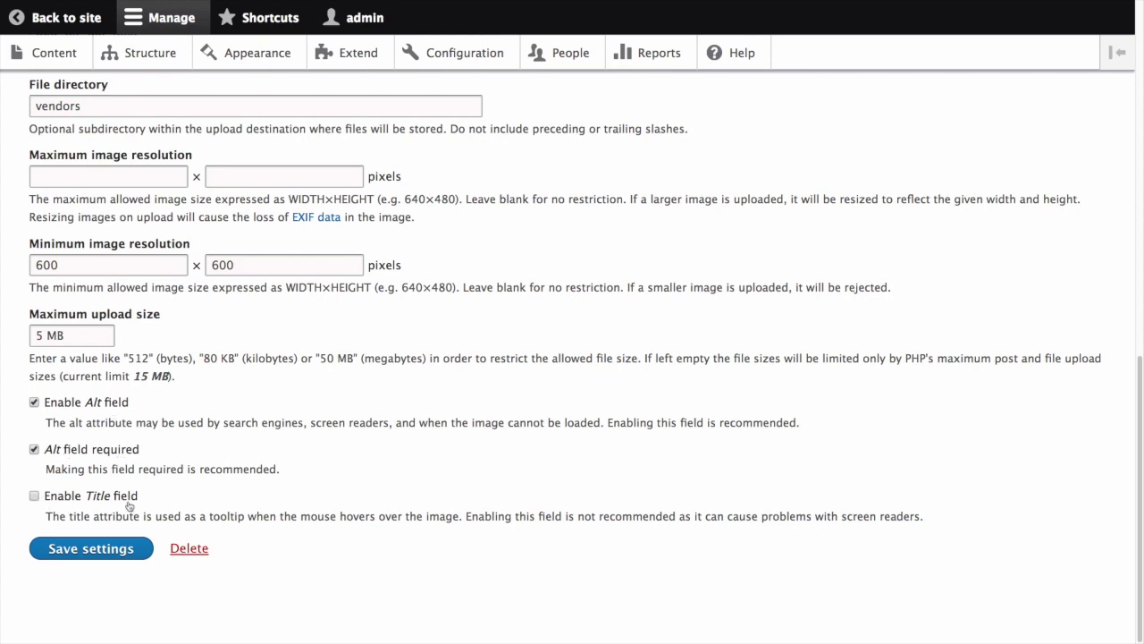
click(79, 551)
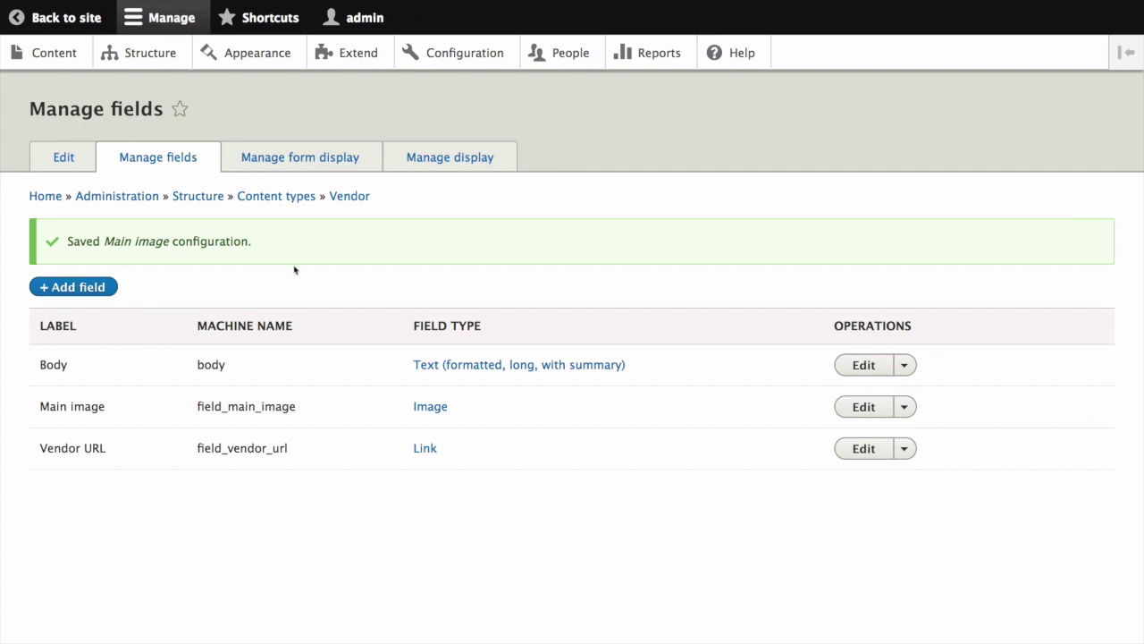
Re-use the existing image field field_main_image on the Recipe content type with the label "Main image" and go through its settings.
click(277, 199)
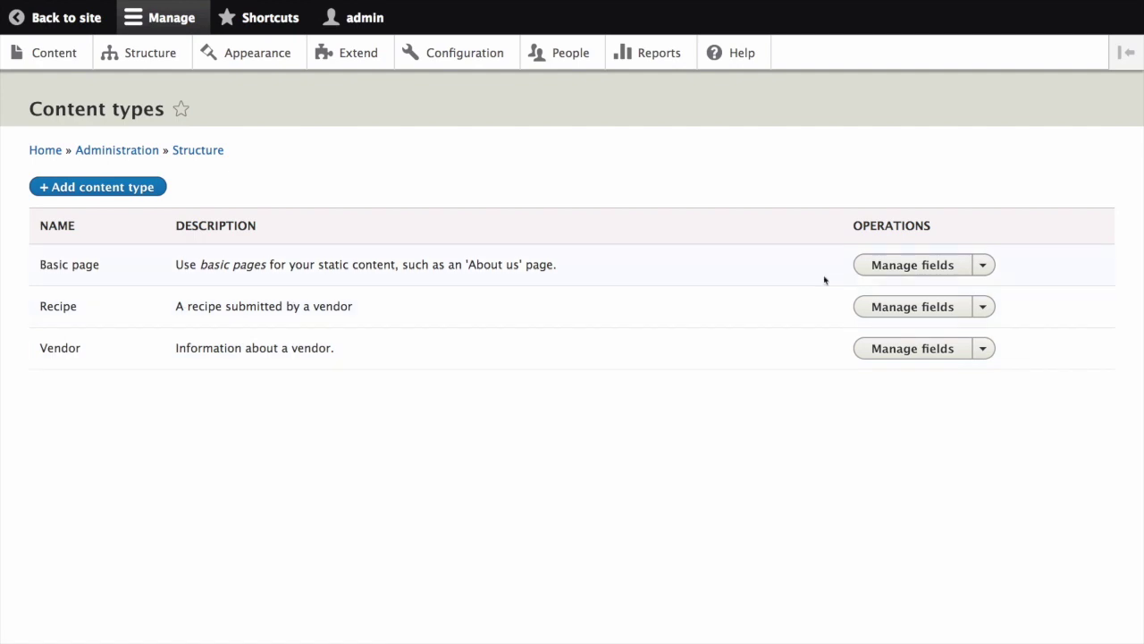
click(895, 311)
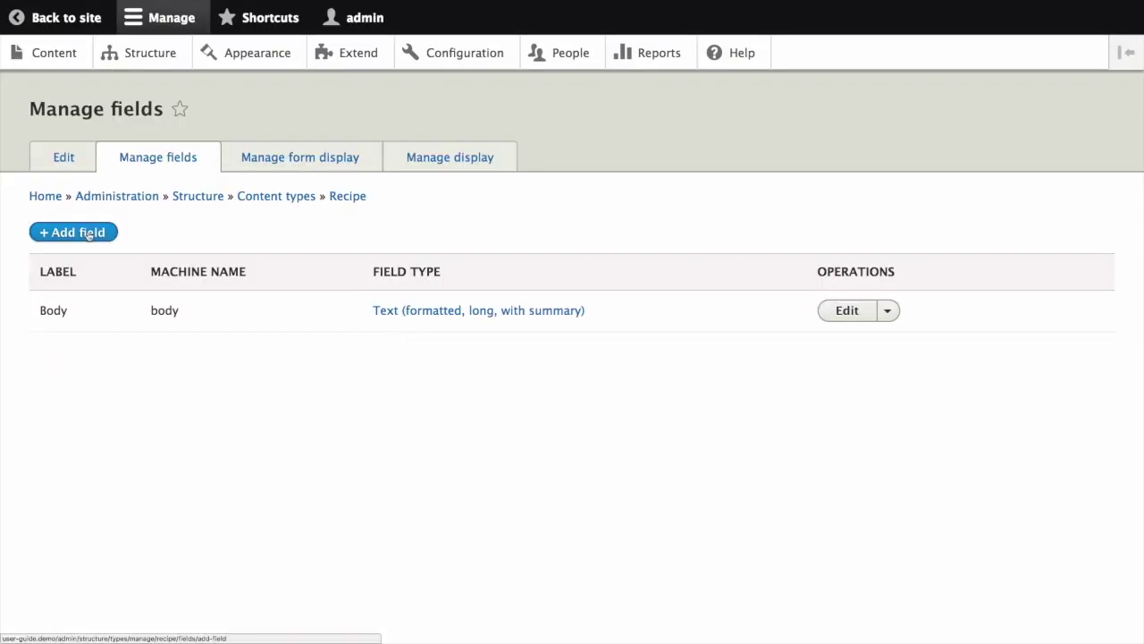
click(88, 234)
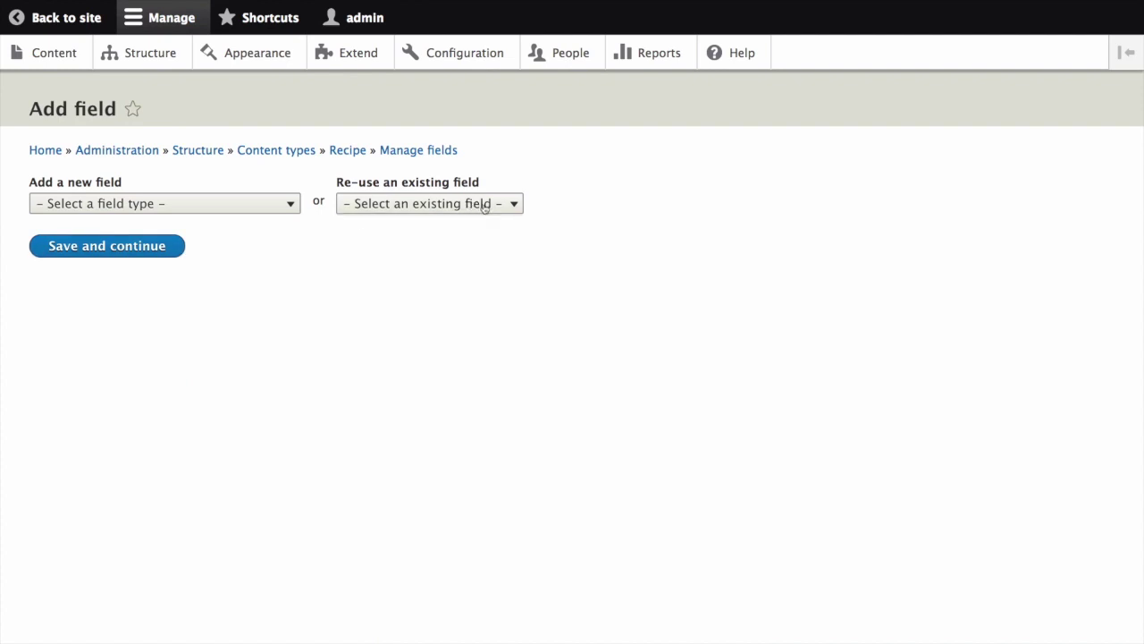
click(482, 205)
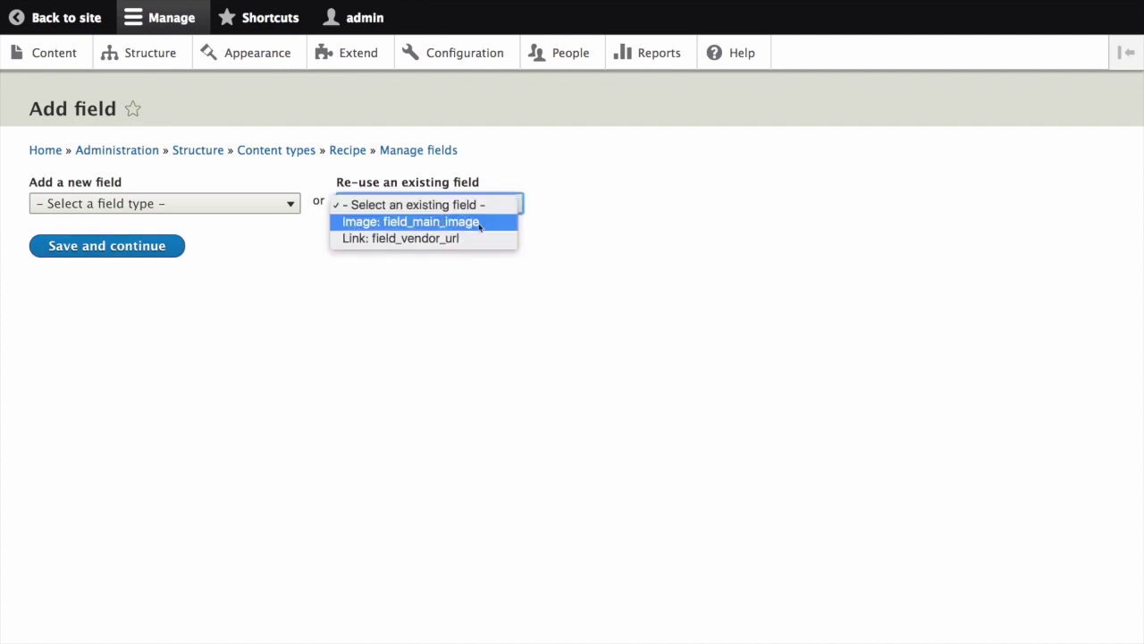
click(480, 223)
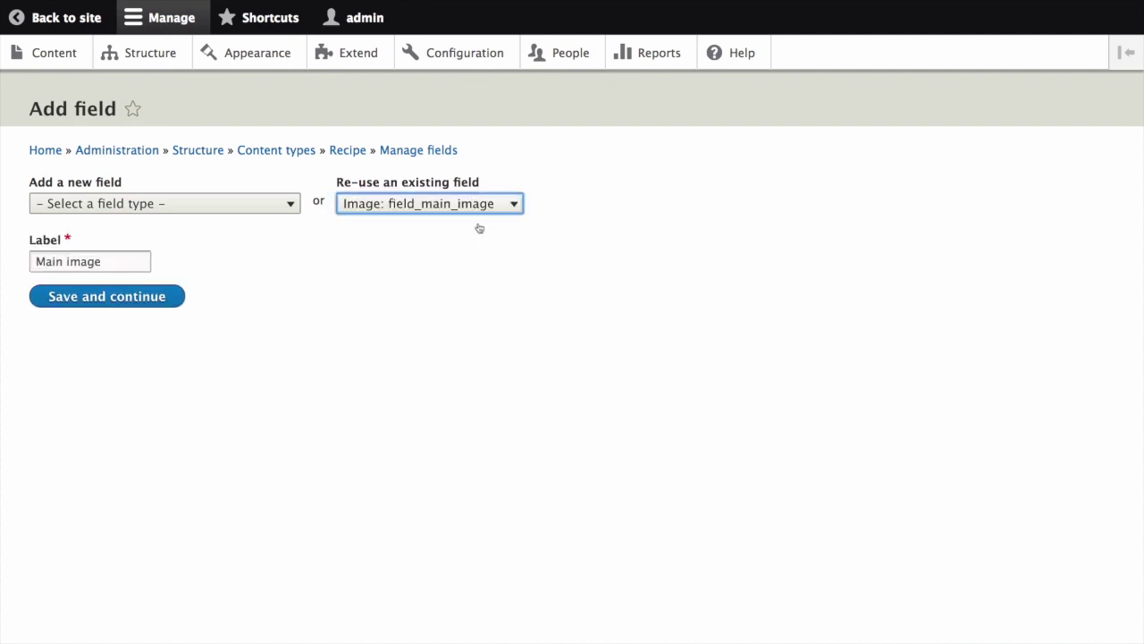
click(92, 297)
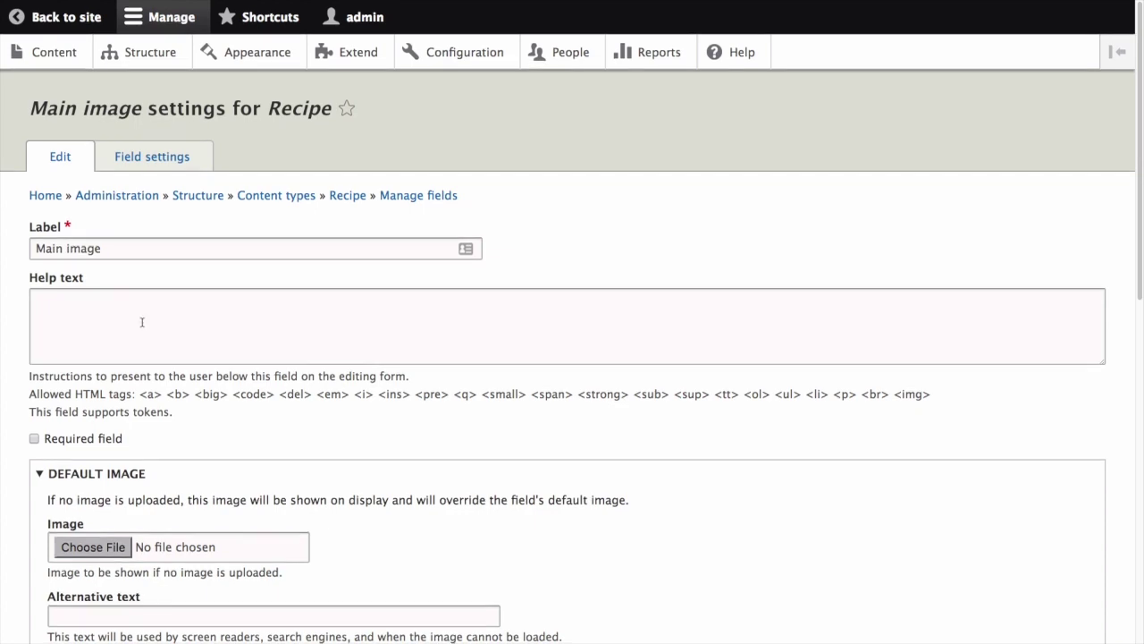
scroll(142, 321, down, 10)
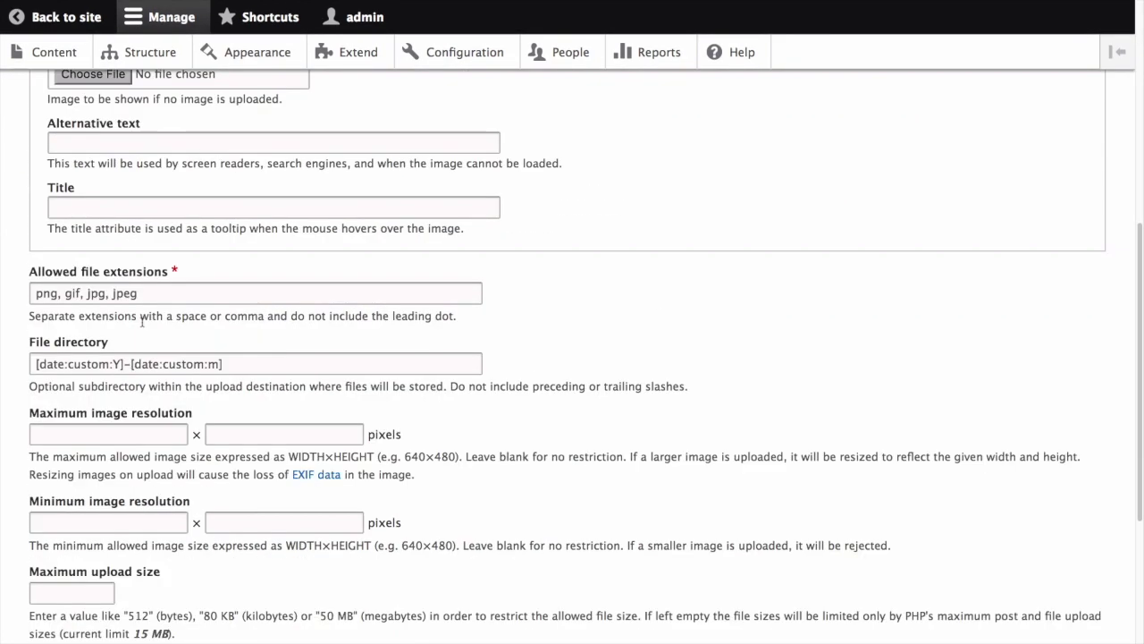
scroll(142, 322, down, 5)
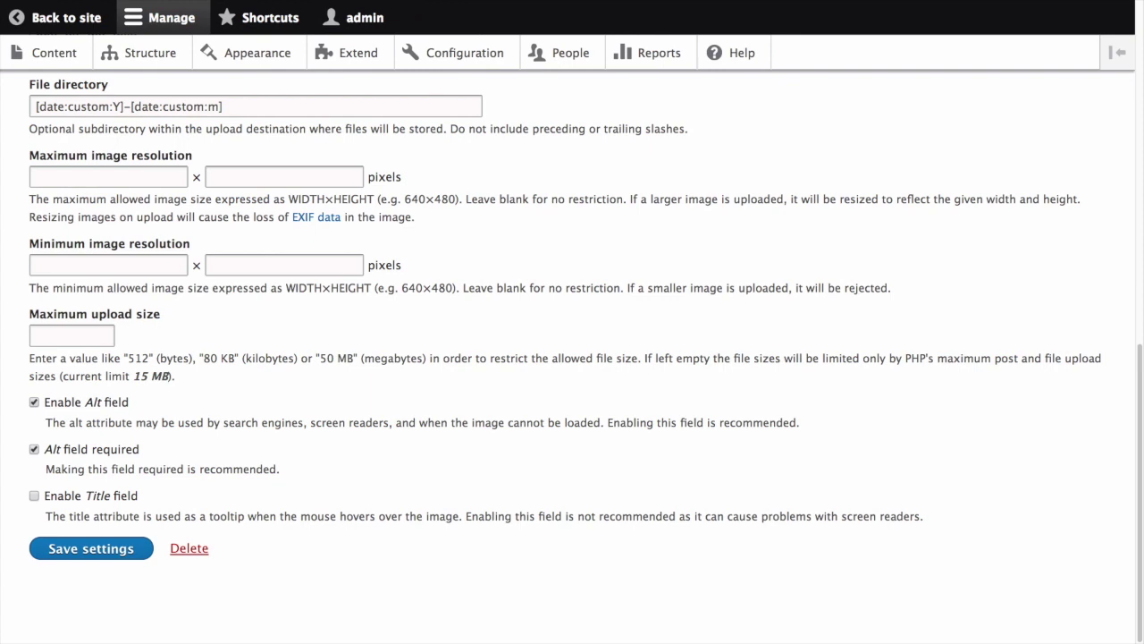